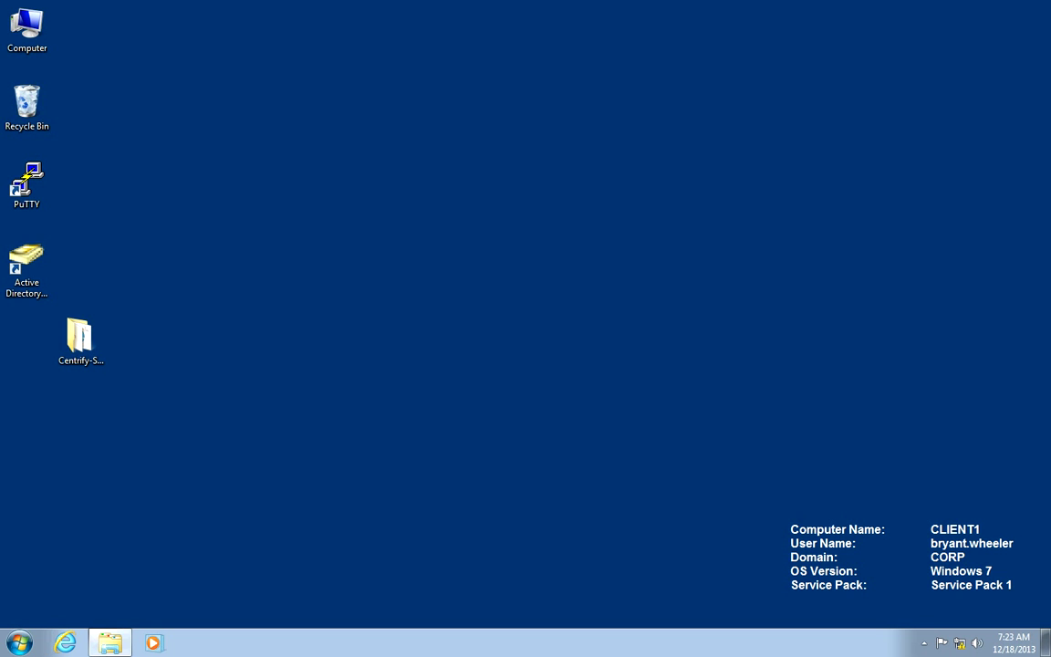
# - Open the network share \\app1\Files to view its contents and close its window
pyautogui.click(19, 643)
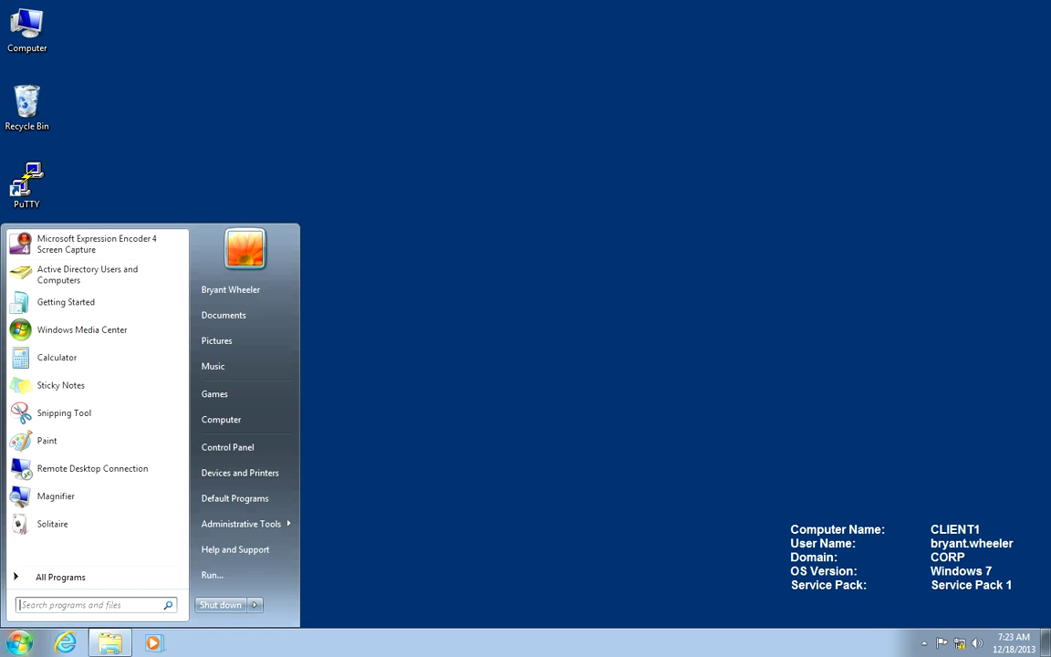
pyautogui.click(214, 575)
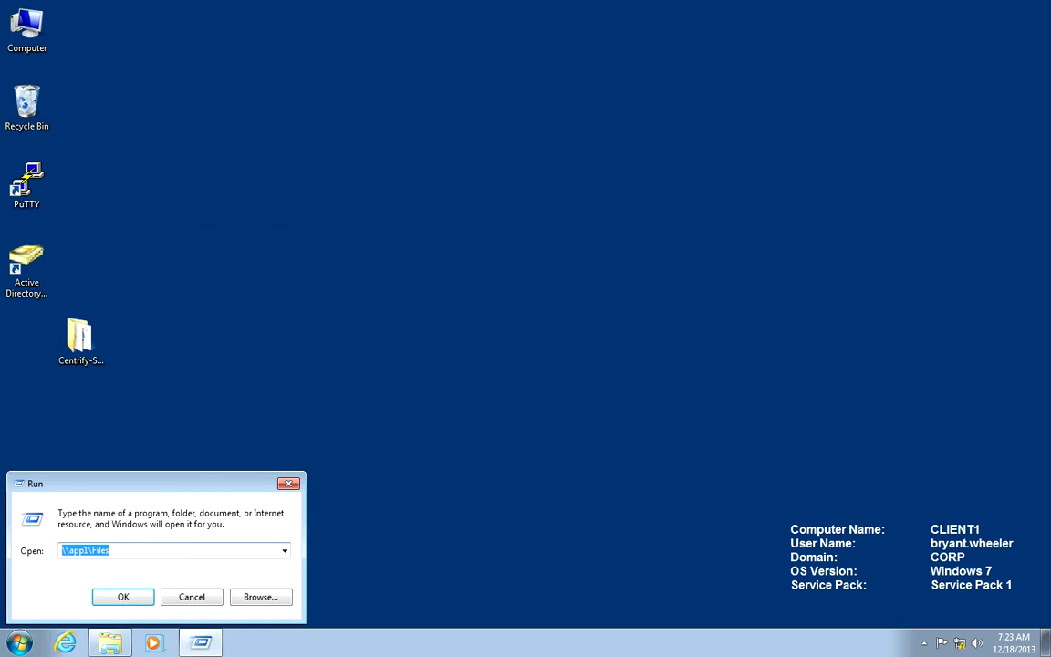
pyautogui.press('Return')
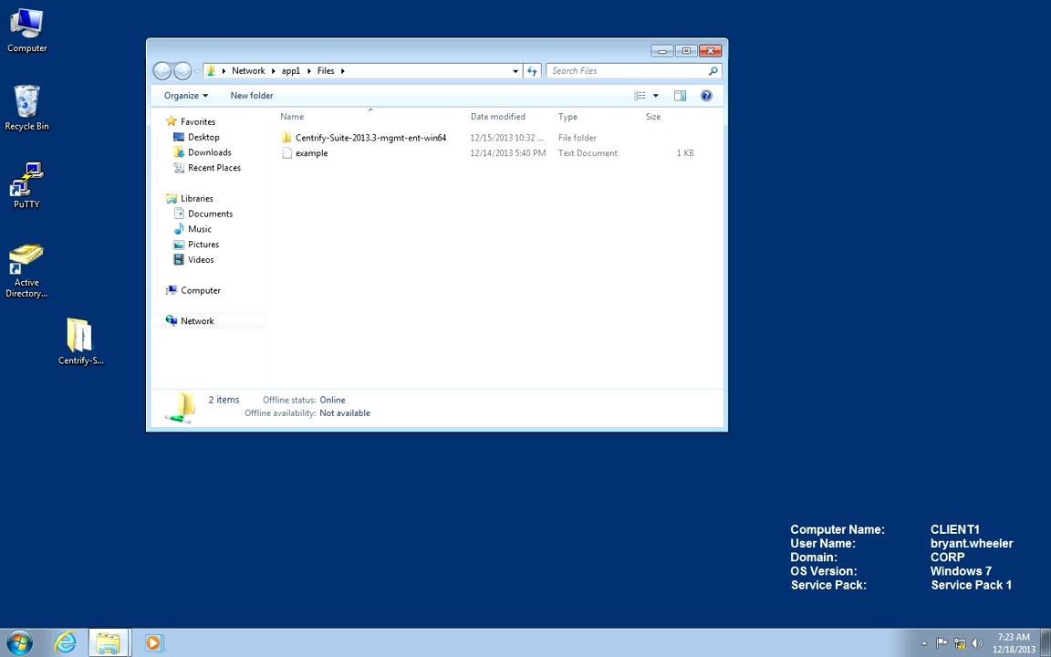
pyautogui.click(711, 51)
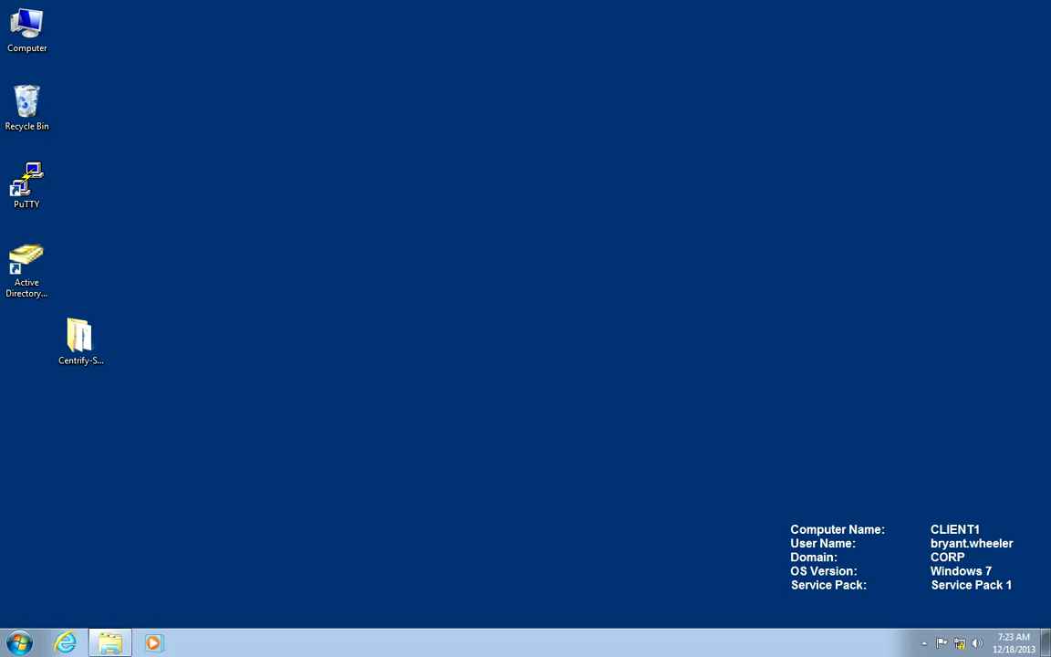
# - Launch setup from the DirectManage64 folder of the Centrify-Suite-2013.3-mgmt-ent-win64 folder on the desktop and close the folder window
pyautogui.doubleClick(81, 341)
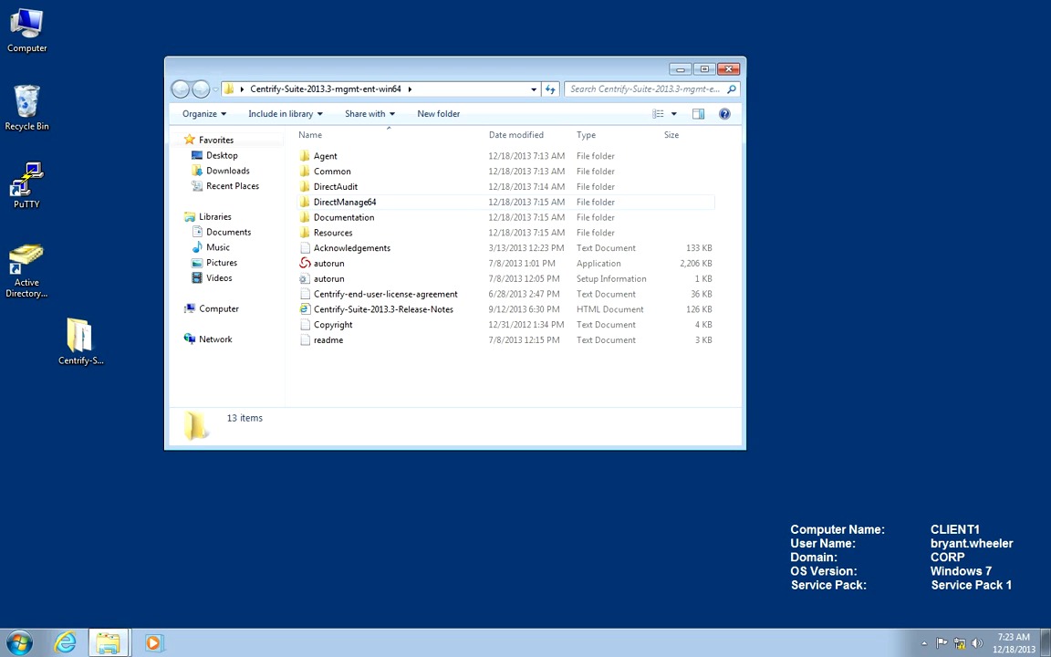
pyautogui.doubleClick(345, 201)
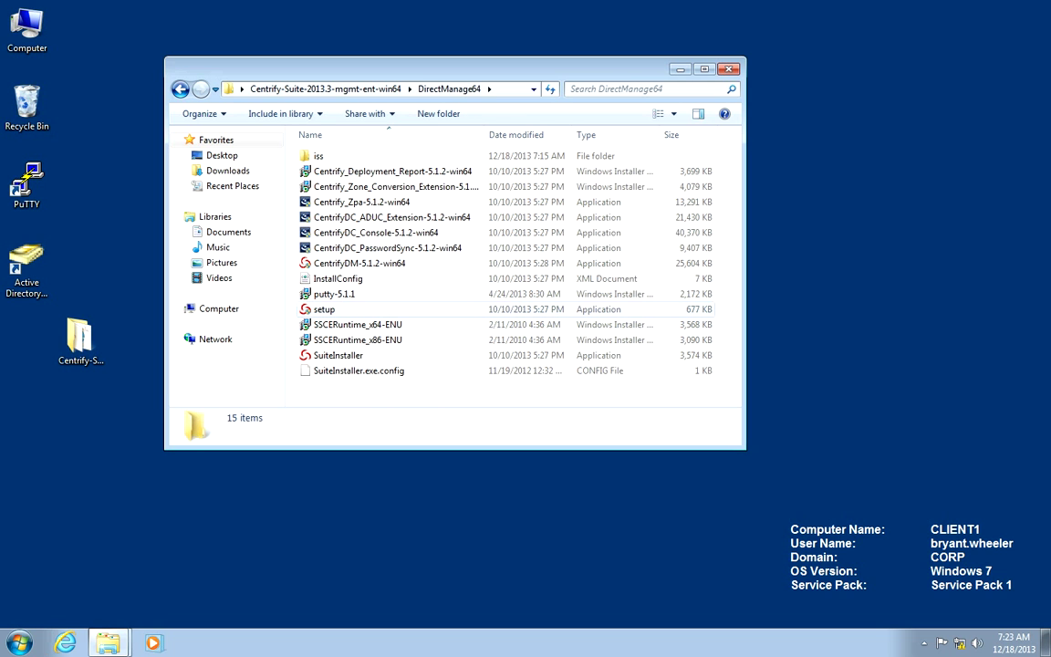
pyautogui.doubleClick(325, 310)
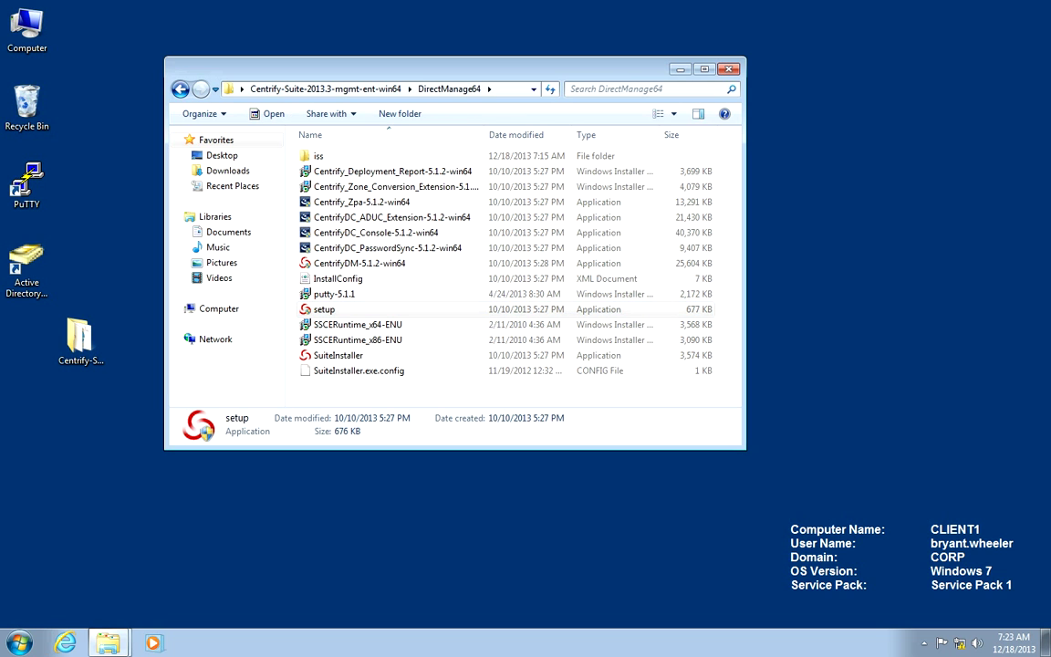
pyautogui.click(728, 70)
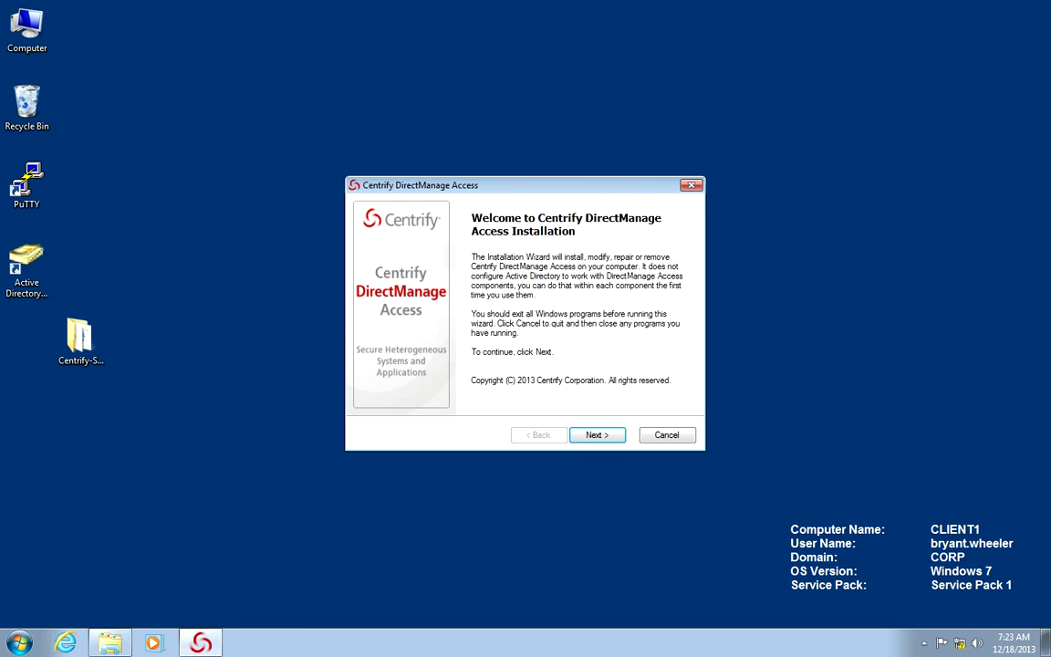
# - Agree to the license terms and register the installation with the company name Contoso
pyautogui.press('Return')
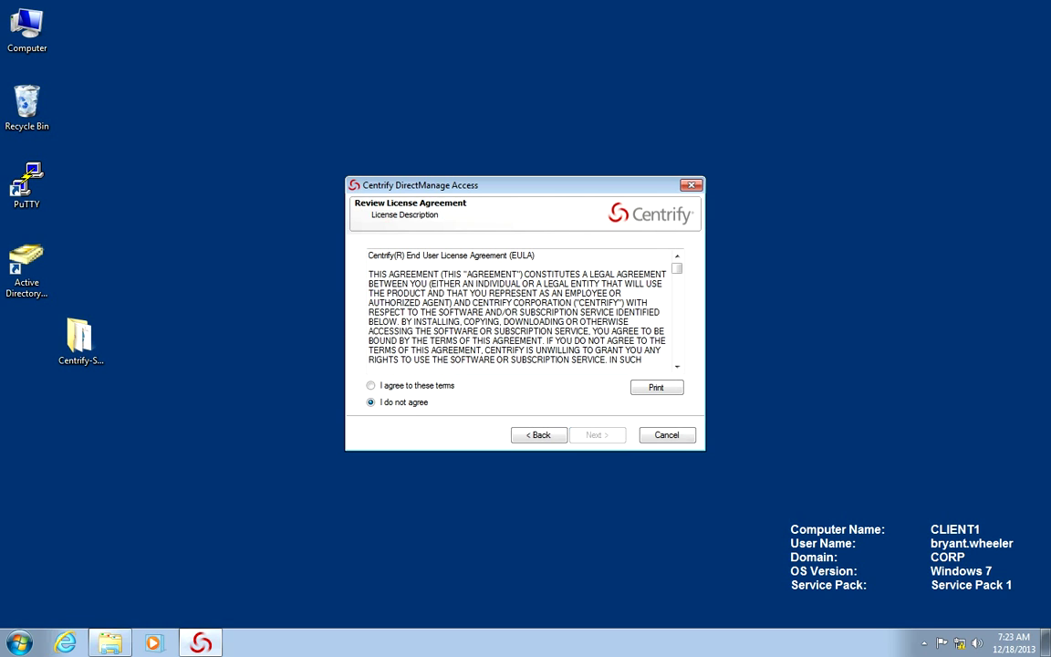
pyautogui.press('Up')
pyautogui.press('Return')
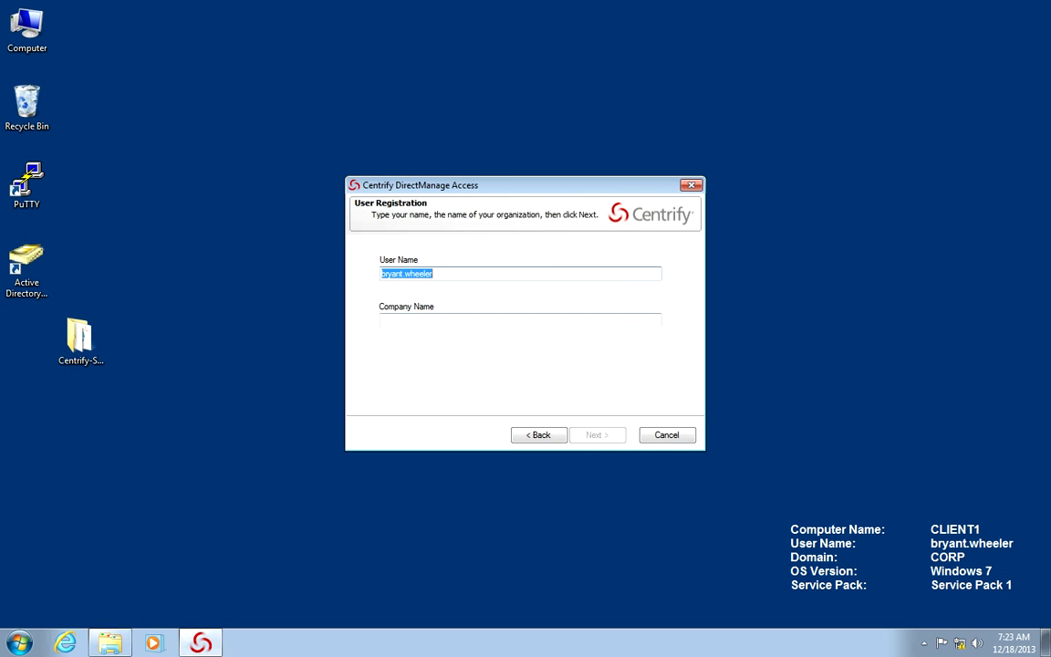
pyautogui.press('Tab')
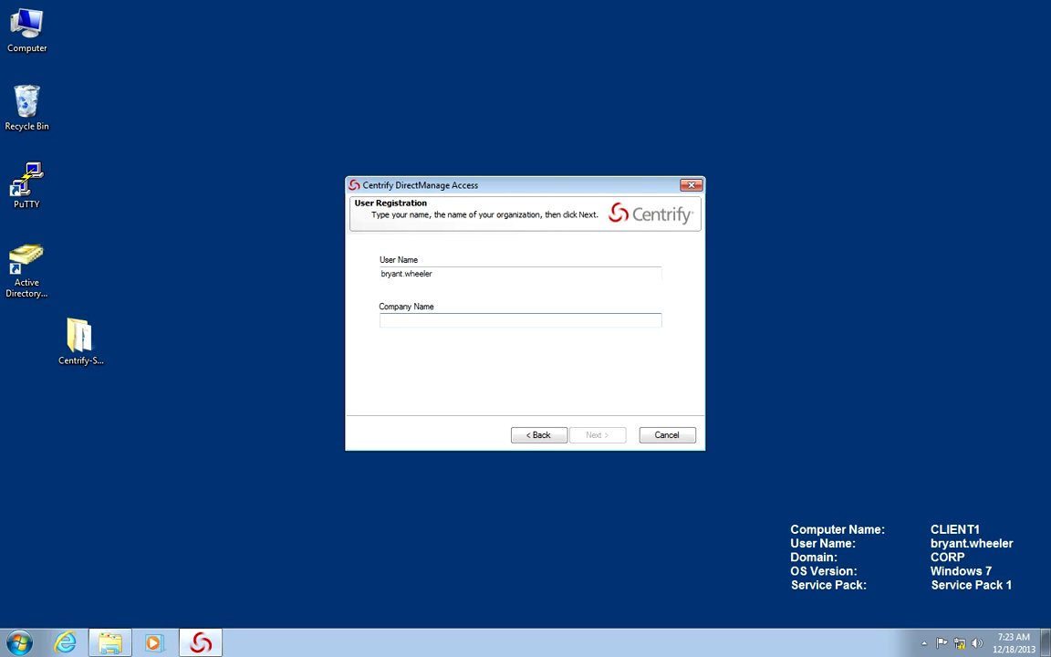
pyautogui.write('Contoso')
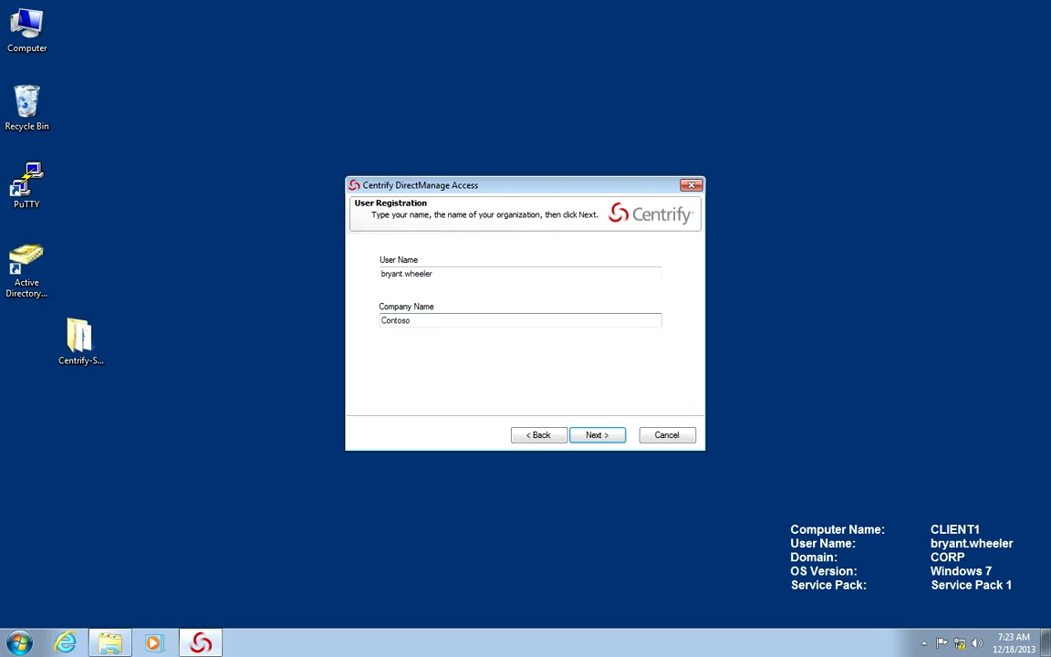
pyautogui.press('Return')
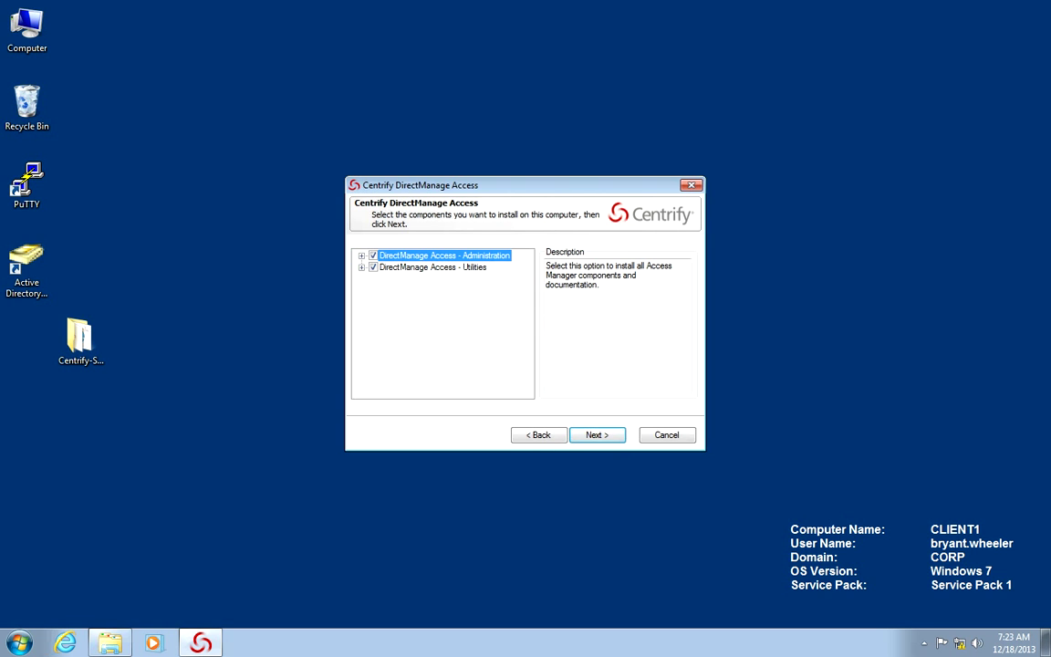
# - Select all DirectManage Access - Administration components and exclude all DirectManage Access - Utilities from the installation
pyautogui.press('Right')
pyautogui.click(362, 314)
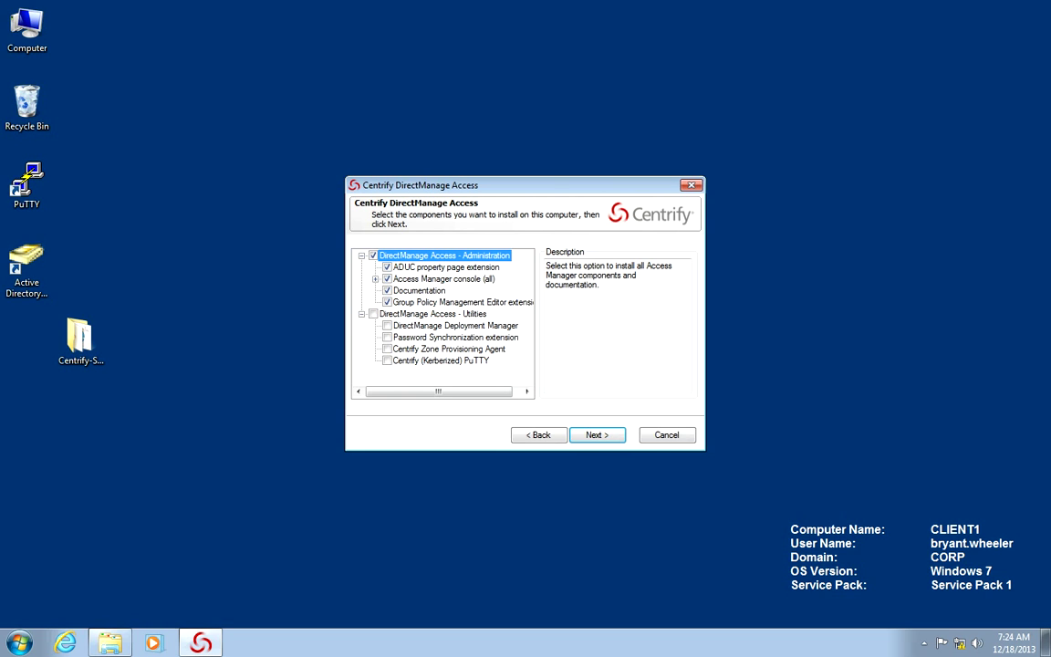
pyautogui.click(375, 279)
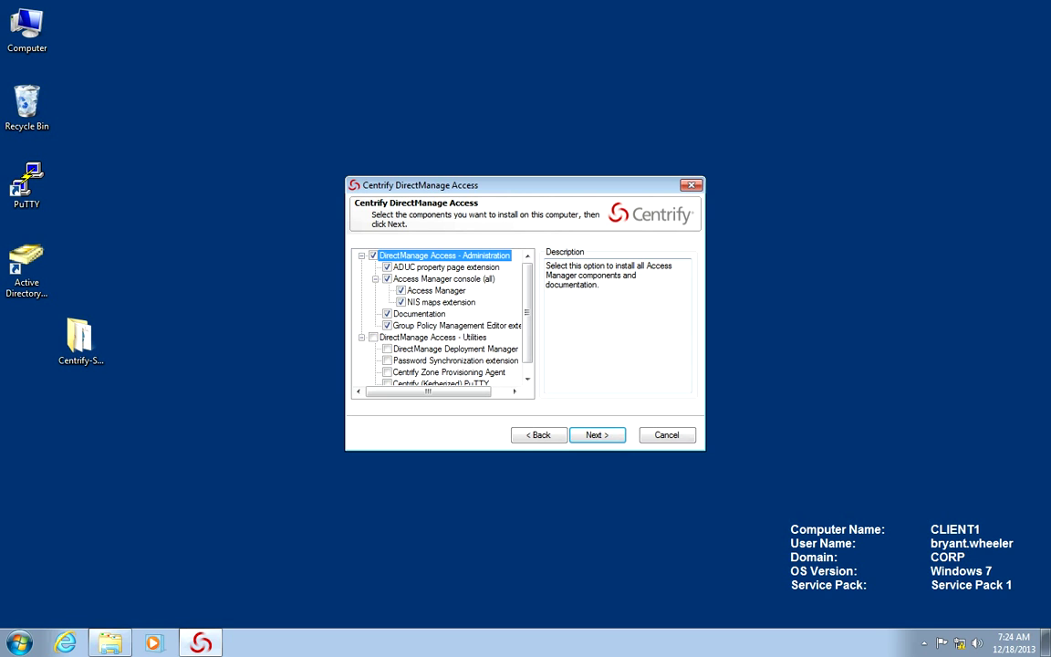
pyautogui.press('Return')
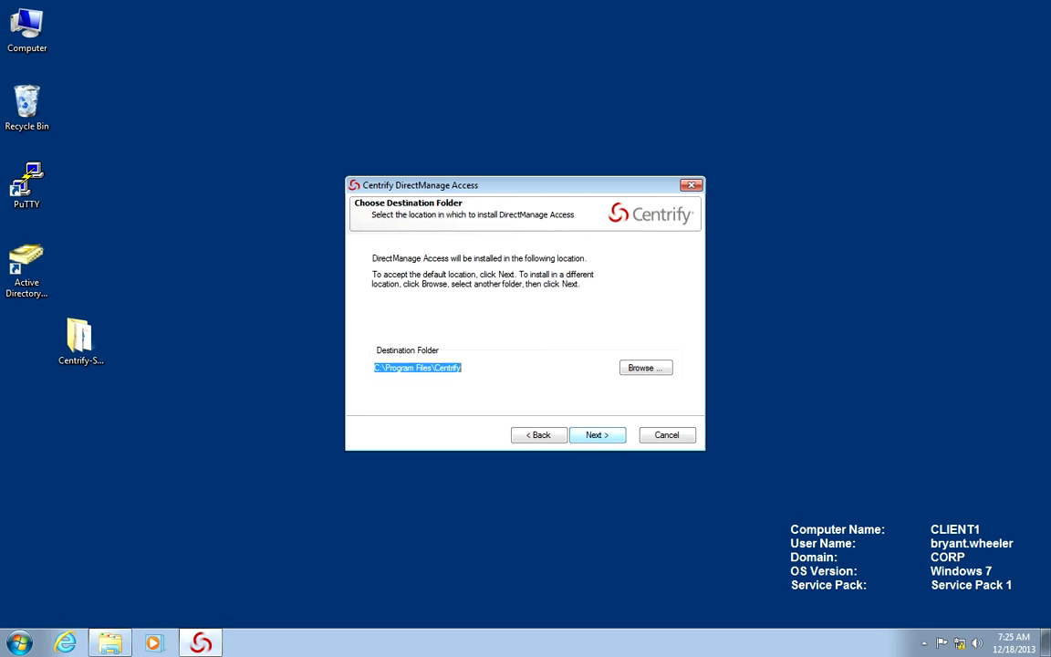
# - Install to C:\Program Files\Centrify with Publisher Evidence Verification disabled, and finish the setup
pyautogui.click(597, 436)
pyautogui.press('Return')
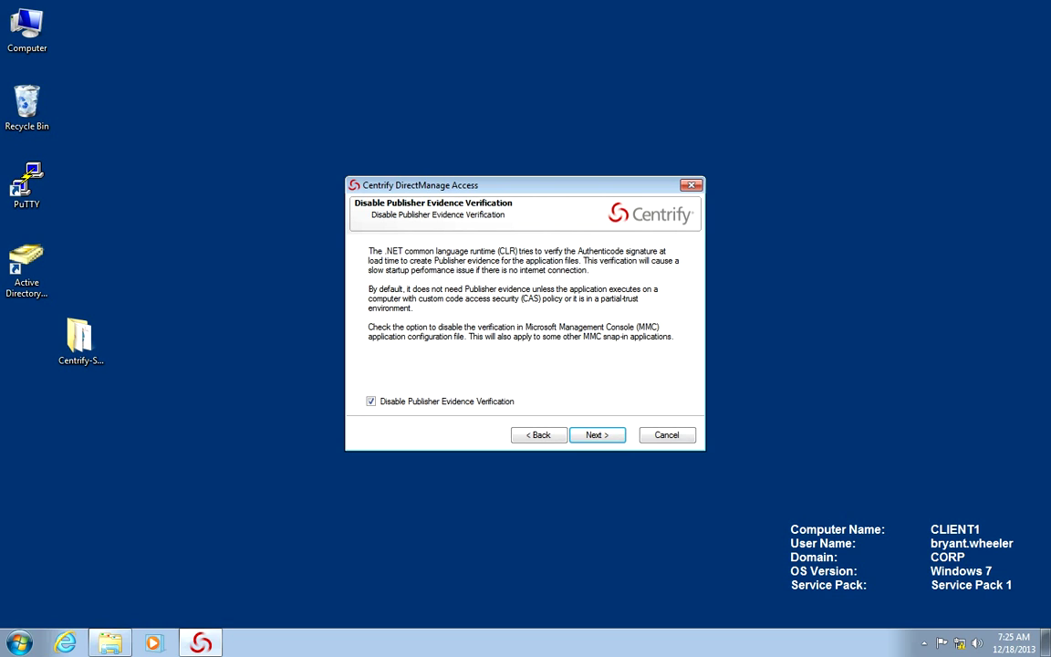
pyautogui.press('Return')
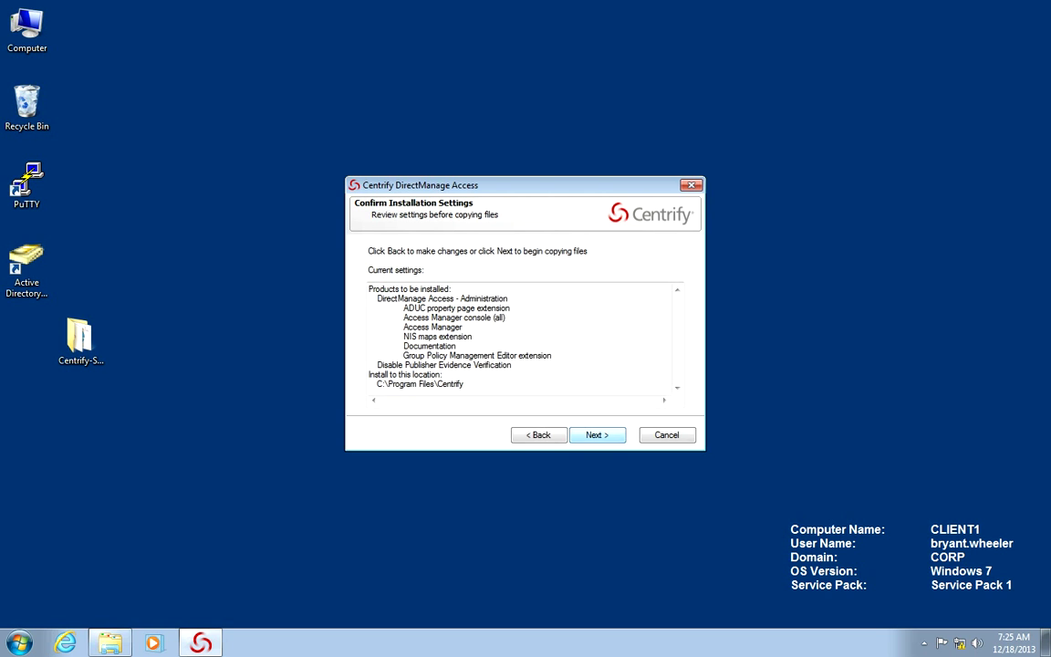
pyautogui.press('Return')
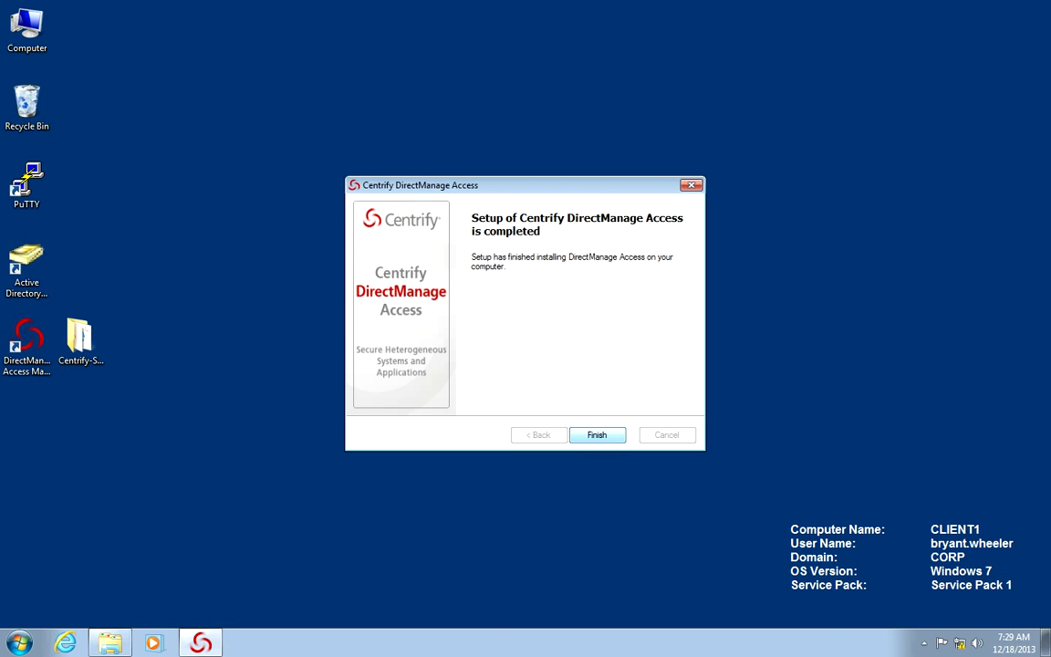
pyautogui.click(597, 435)
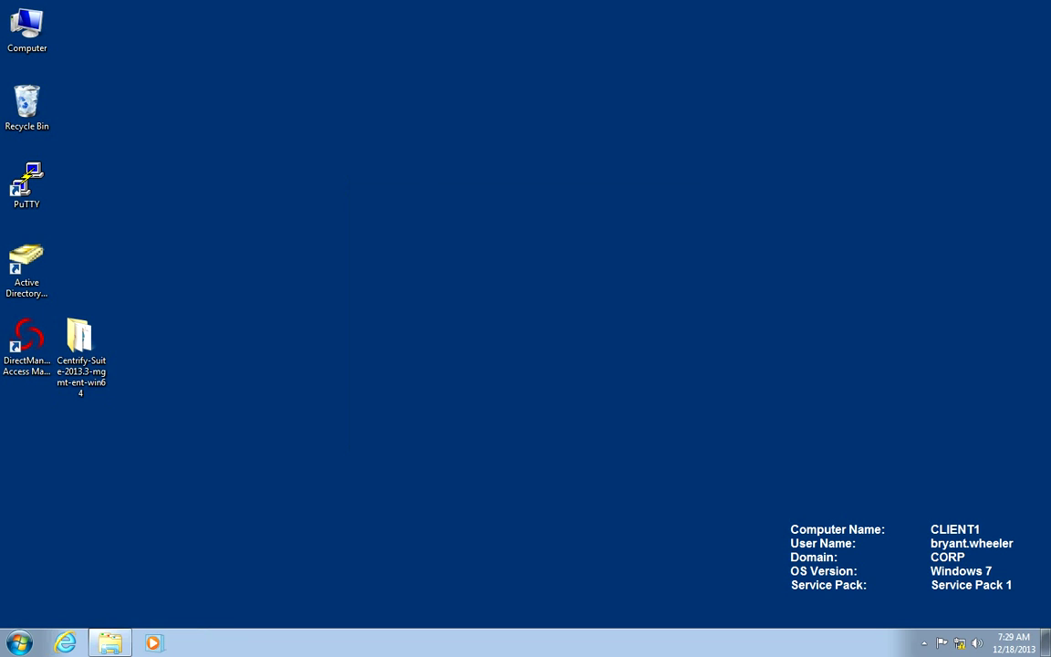
# - Move the Centrify-Suite folder below the DirectManage Access Manager shortcut on the desktop and launch DirectManage Access Manager
pyautogui.moveTo(81, 338); pyautogui.dragTo(28, 500)
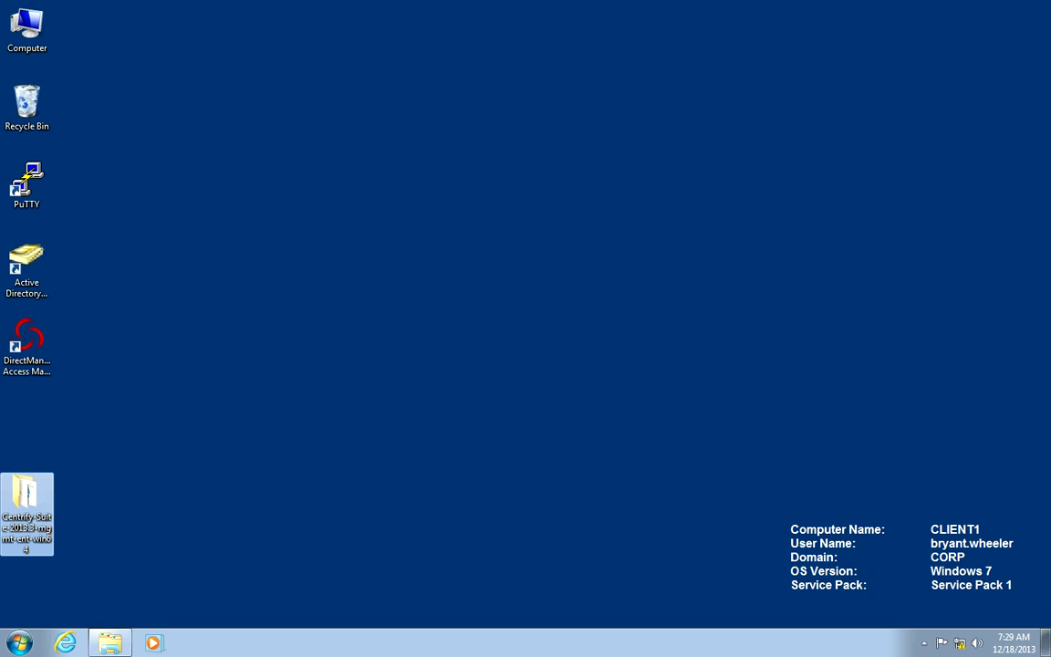
pyautogui.doubleClick(28, 340)
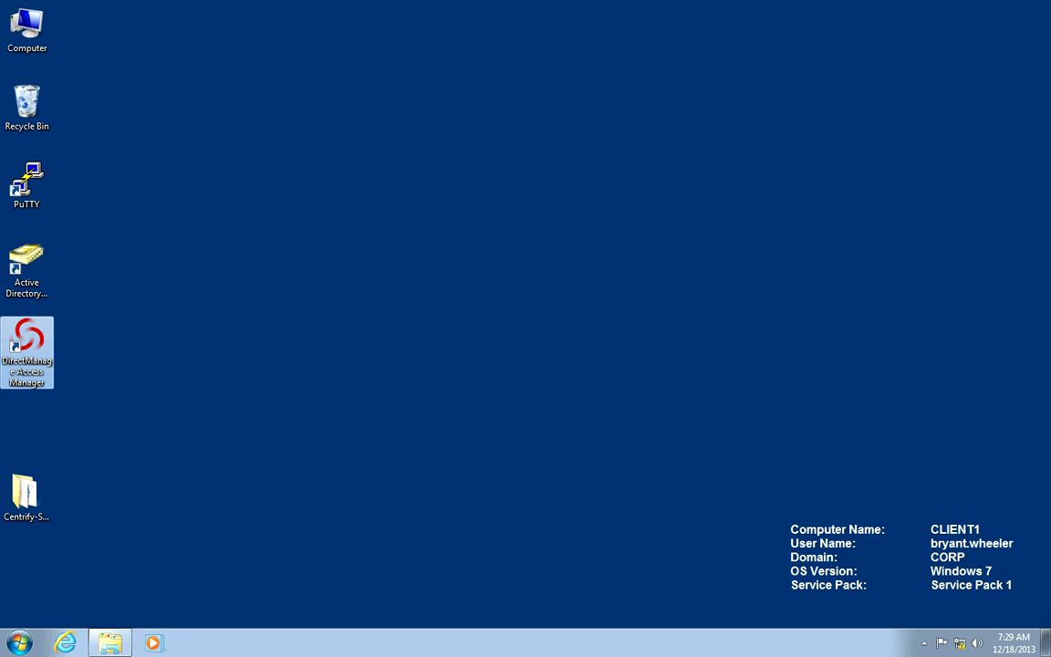
pyautogui.press('Return')
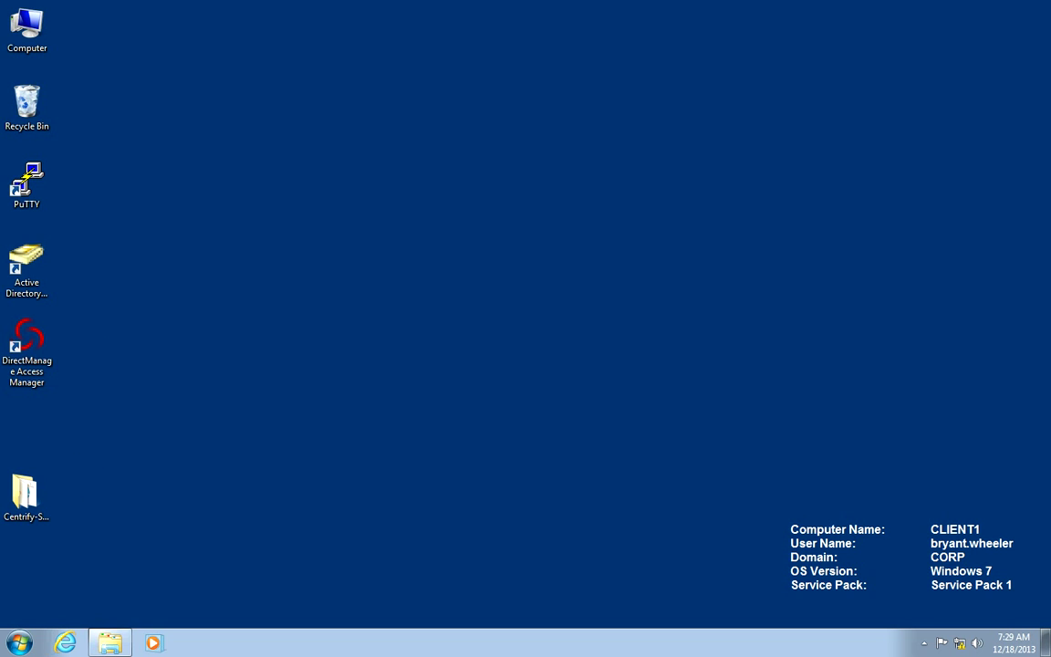
pyautogui.doubleClick(27, 339)
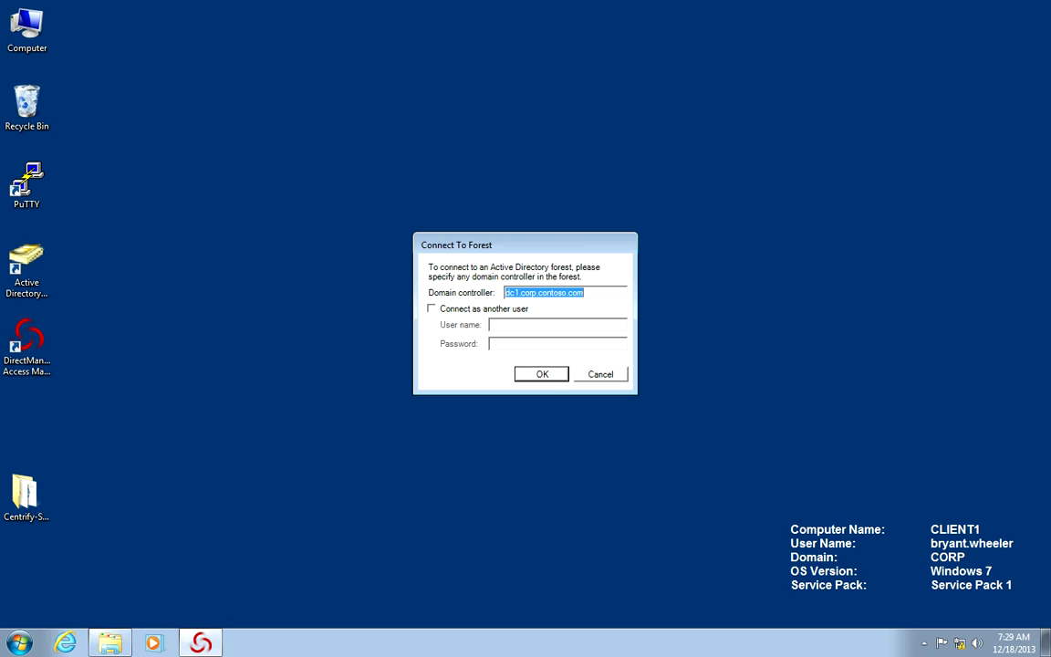
# - Connect to the forest through dc1.corp.contoso.com and use the currently connected user credentials for the setup wizard
pyautogui.press('Return')
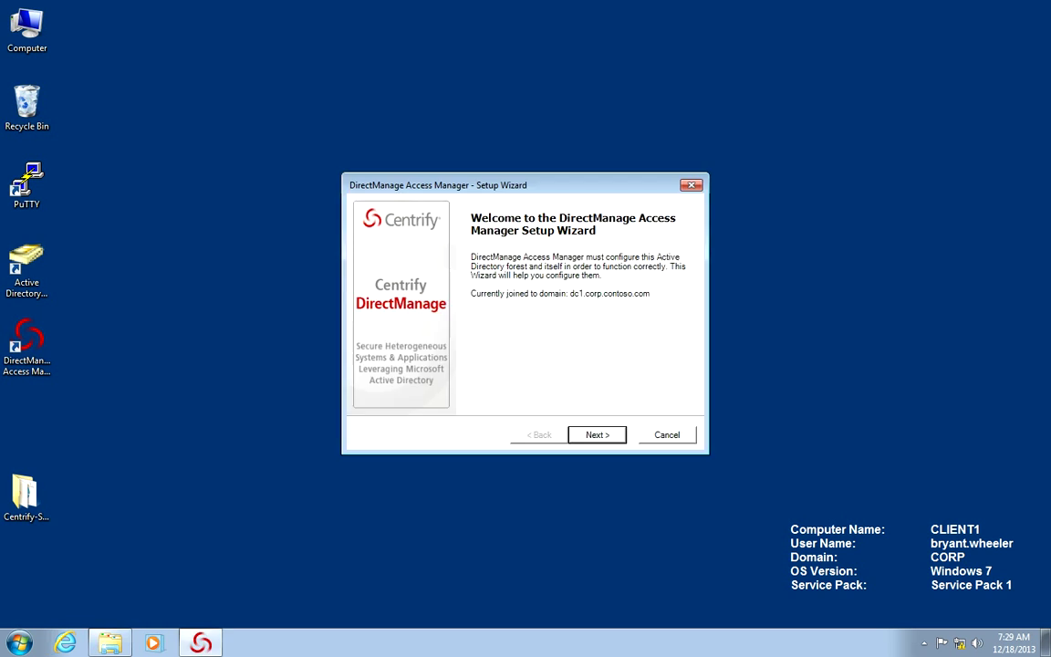
pyautogui.press('Return')
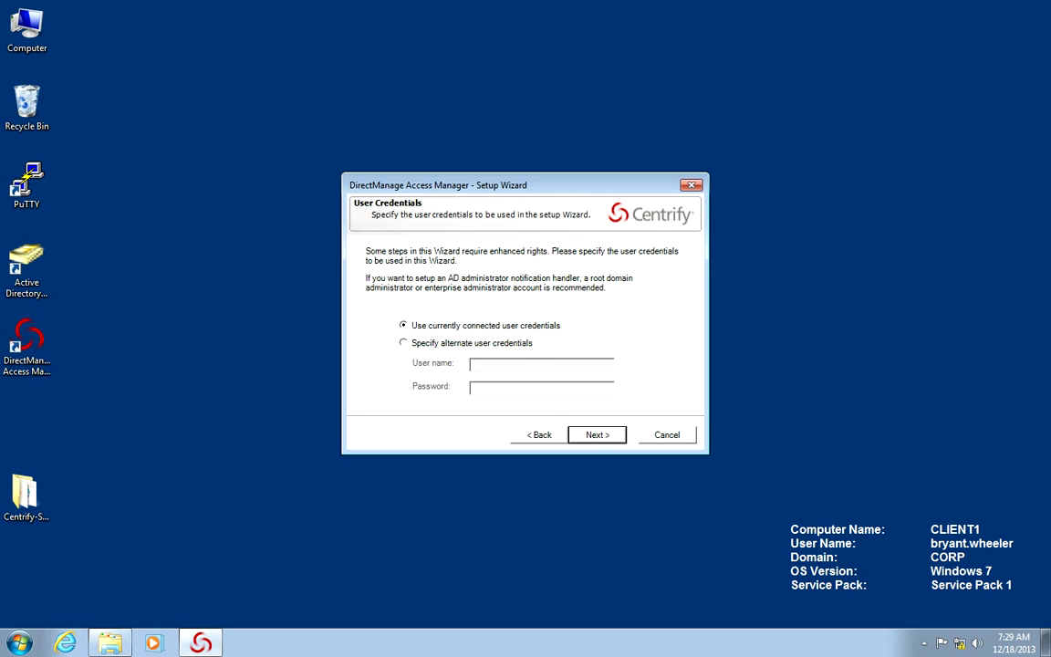
pyautogui.press('Return')
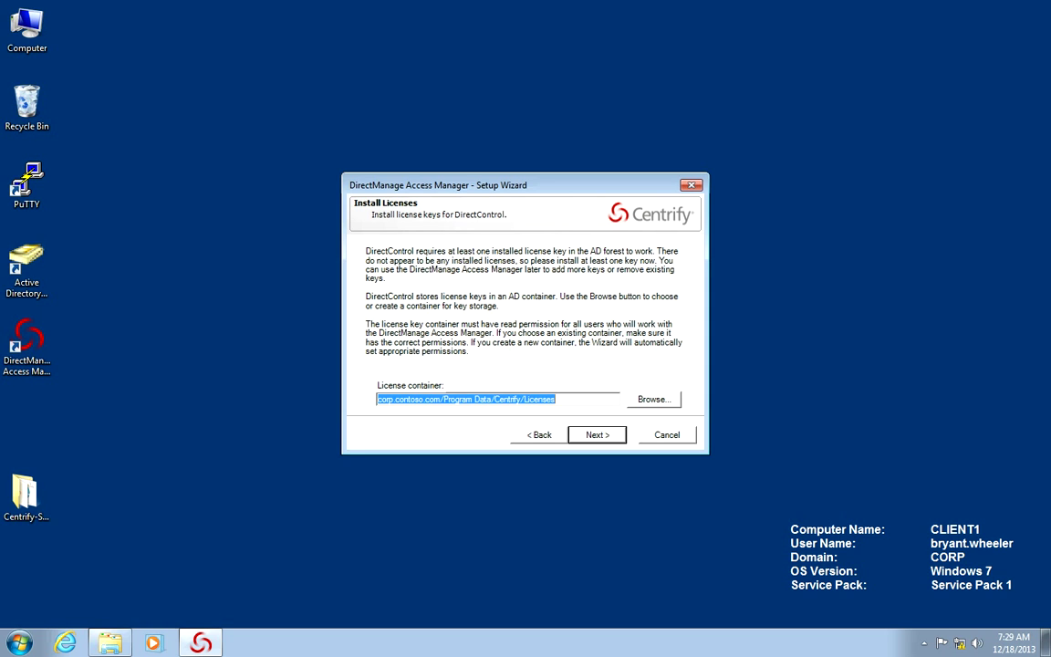
# - Set the license container to corp.contoso.com/UNIX/Licenses and agree to grant all forest user accounts Read permission on it
pyautogui.click(654, 400)
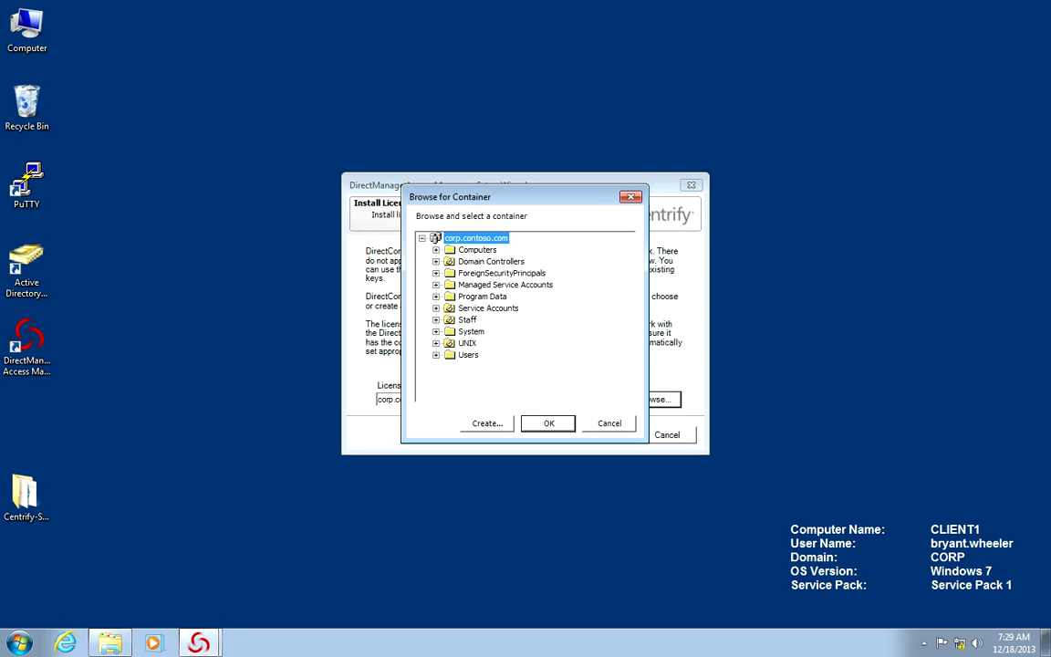
pyautogui.click(436, 343)
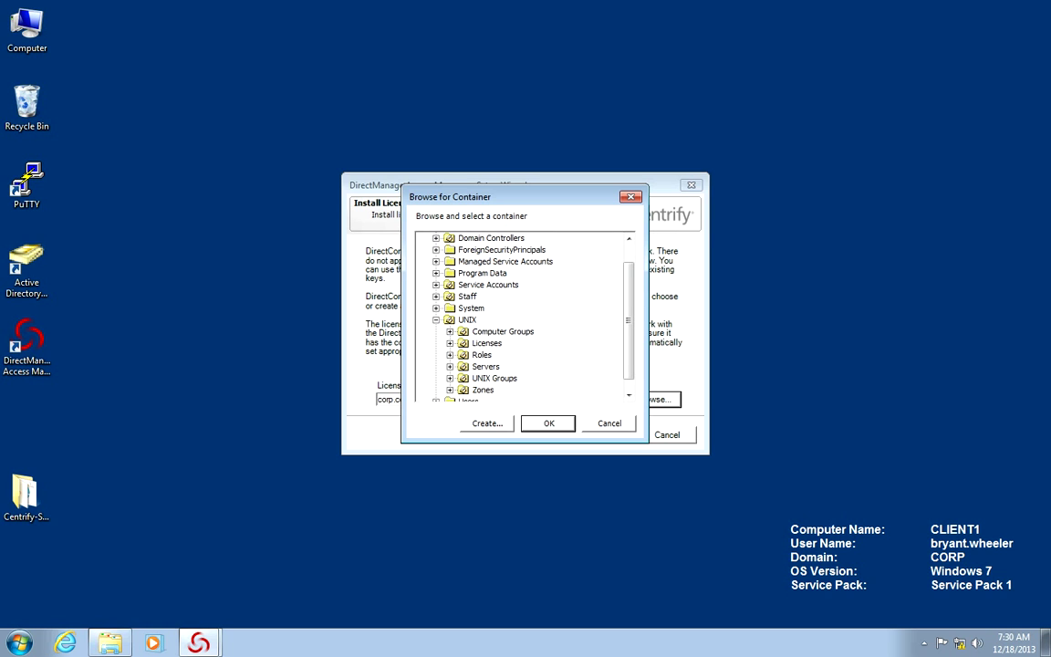
pyautogui.click(487, 343)
pyautogui.click(548, 423)
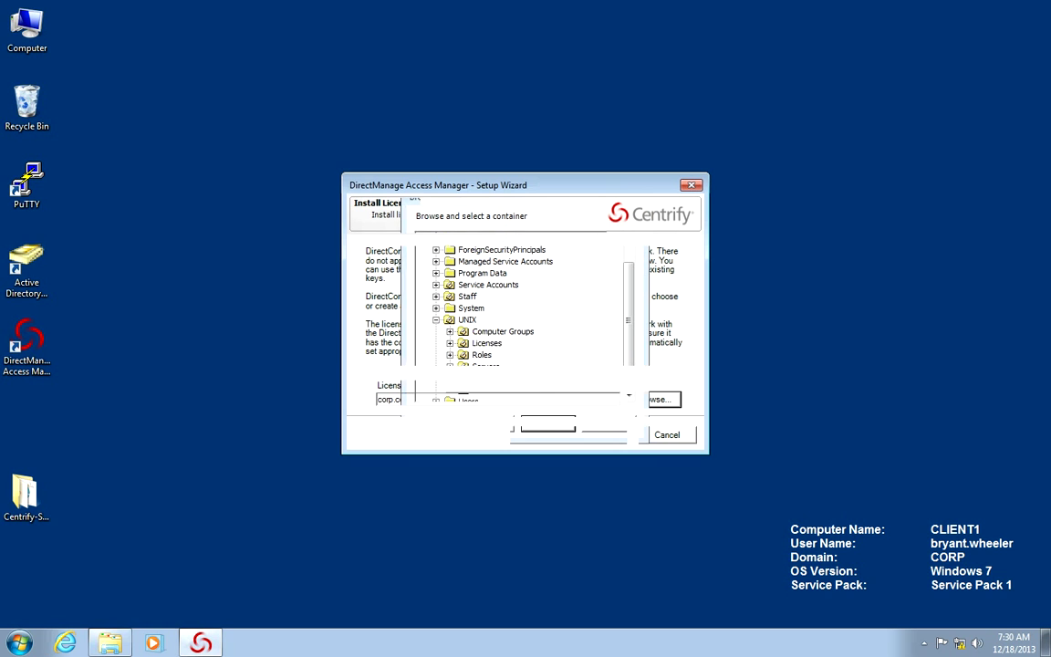
pyautogui.press('Tab')
pyautogui.press('Tab')
pyautogui.press('Return')
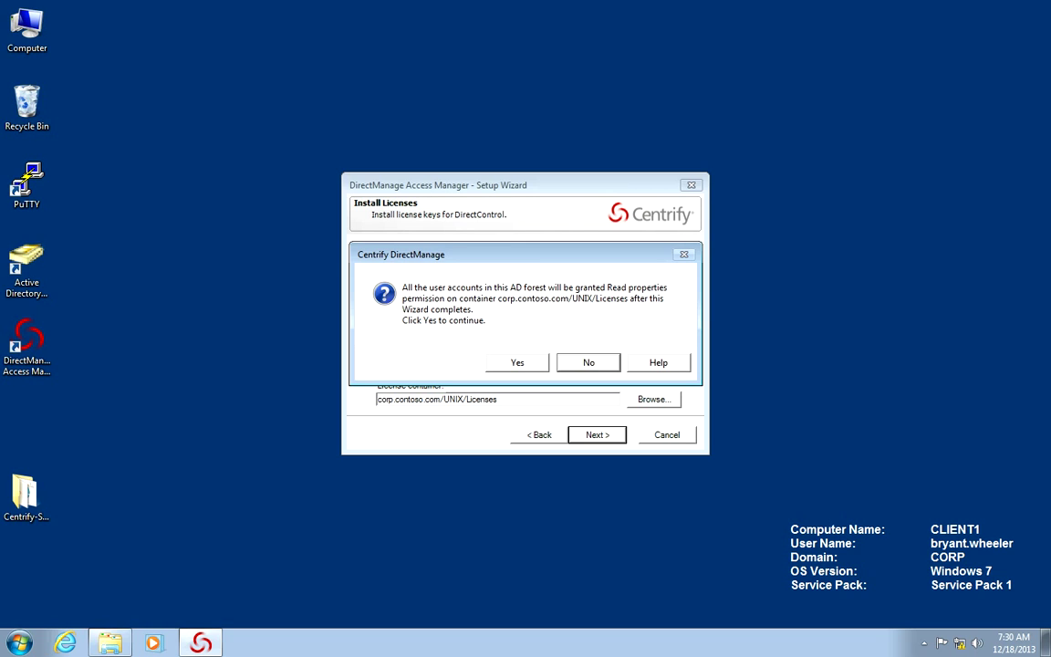
pyautogui.press('Left')
pyautogui.press('Return')
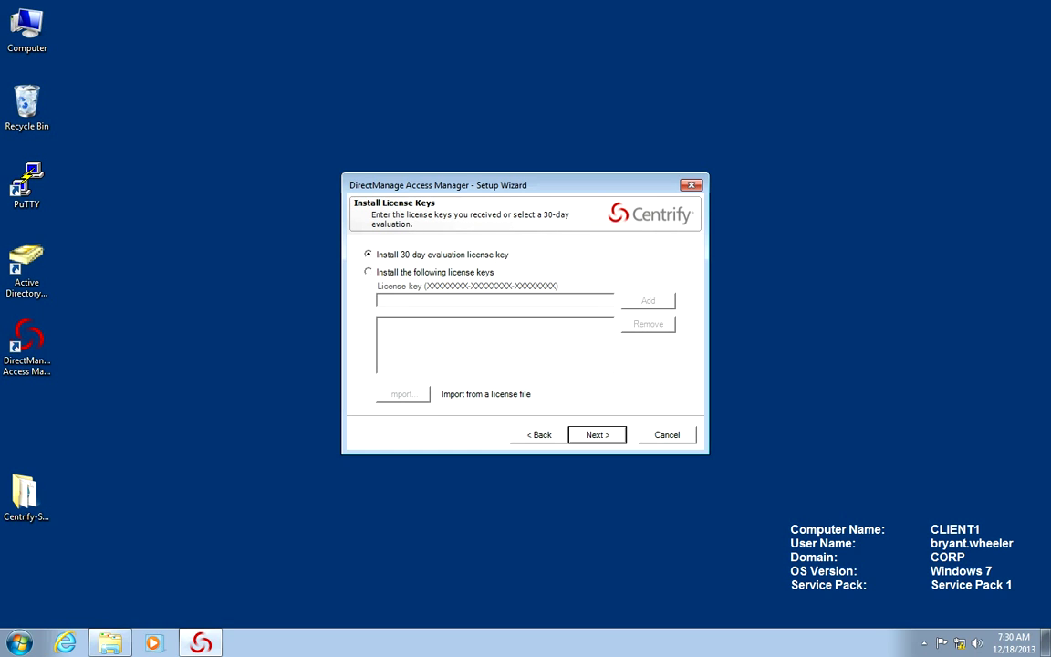
# - Choose to install the 30-day evaluation license key and continue to the default zone container settings
pyautogui.press('Down')
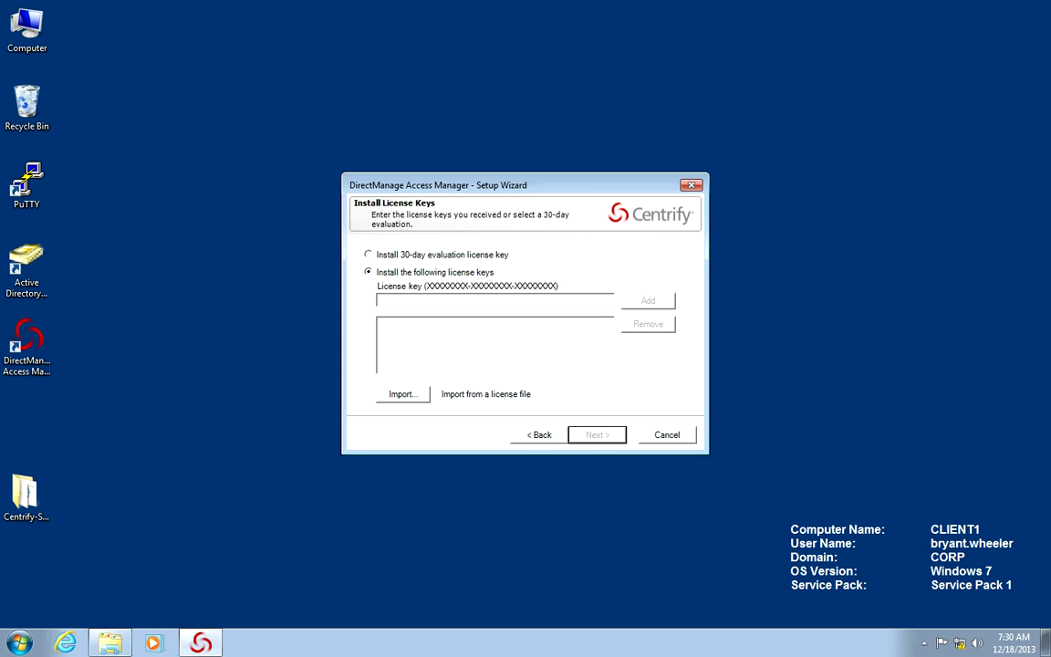
pyautogui.click(368, 255)
pyautogui.click(597, 435)
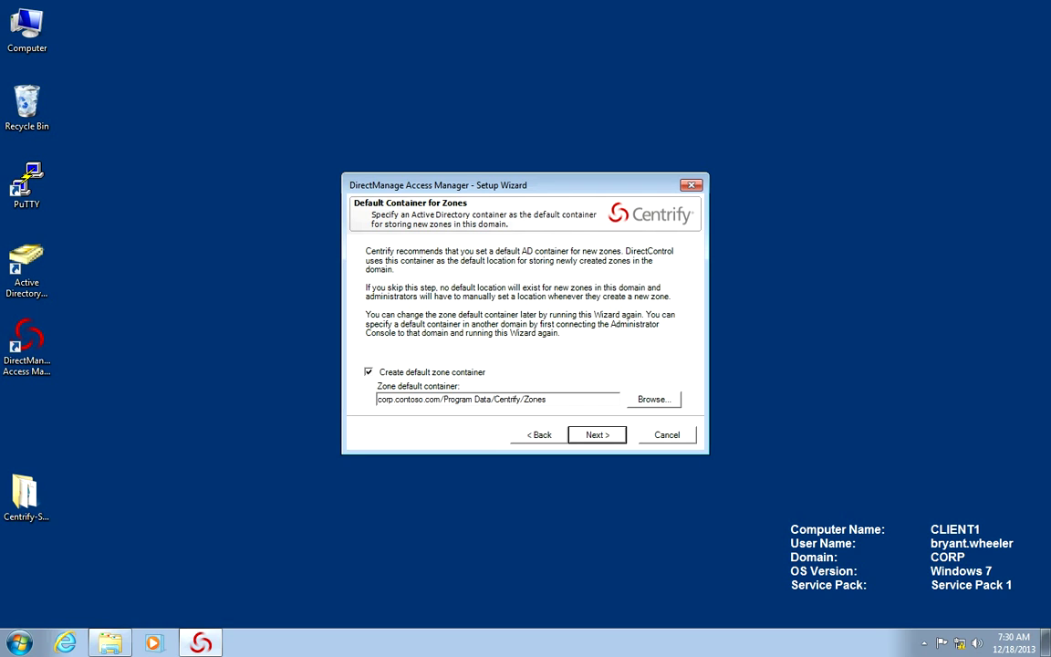
# - Set the default zone container to corp.contoso.com/UNIX/Zones and continue to the permission delegation settings
pyautogui.click(654, 399)
pyautogui.click(437, 343)
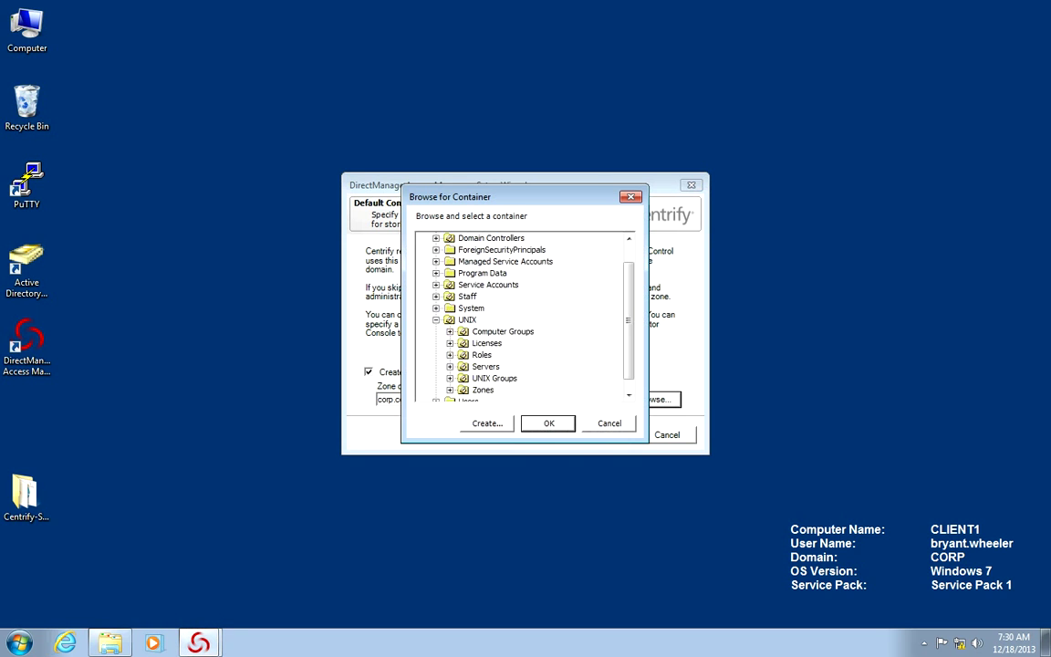
pyautogui.click(483, 390)
pyautogui.click(548, 424)
pyautogui.press('Return')
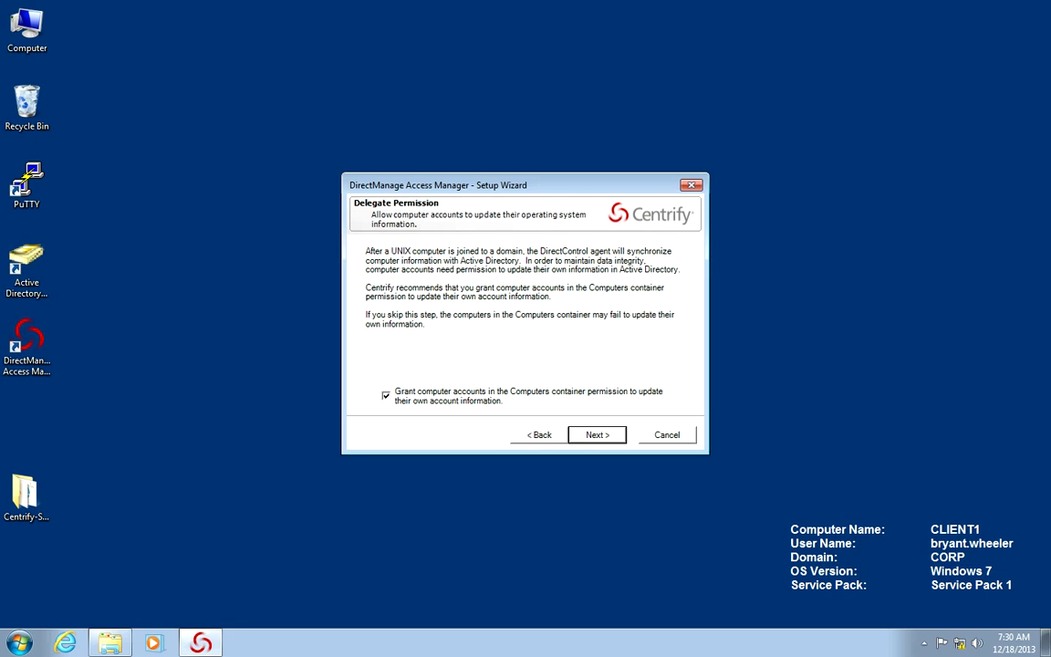
# - Grant computer accounts in the Computers container permission to update their own account information, and skip registering the administrative notification handler
pyautogui.press('space')
pyautogui.press('Return')
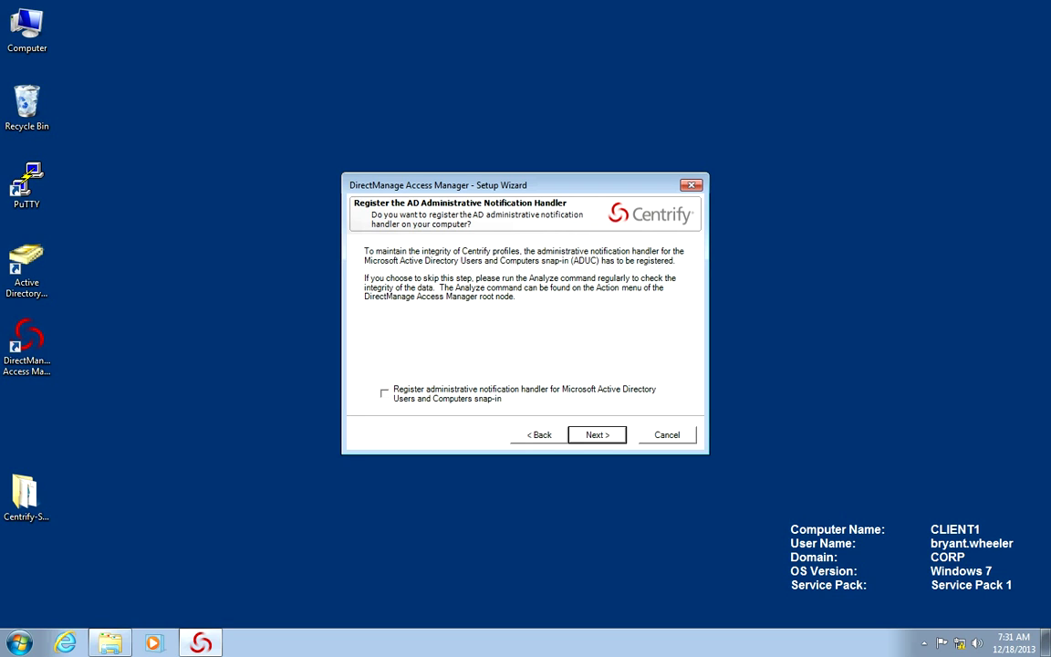
pyautogui.press('Return')
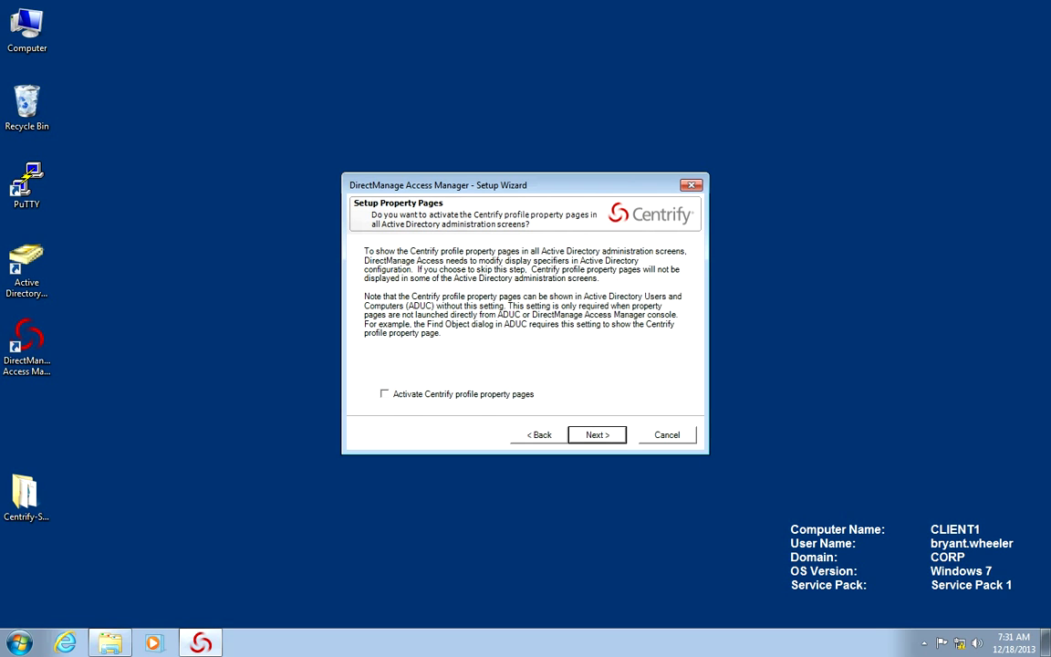
# - Complete the setup wizard with Centrify profile property pages activated and close the DirectManage Access Manager console
pyautogui.press('space')
pyautogui.press('Return')
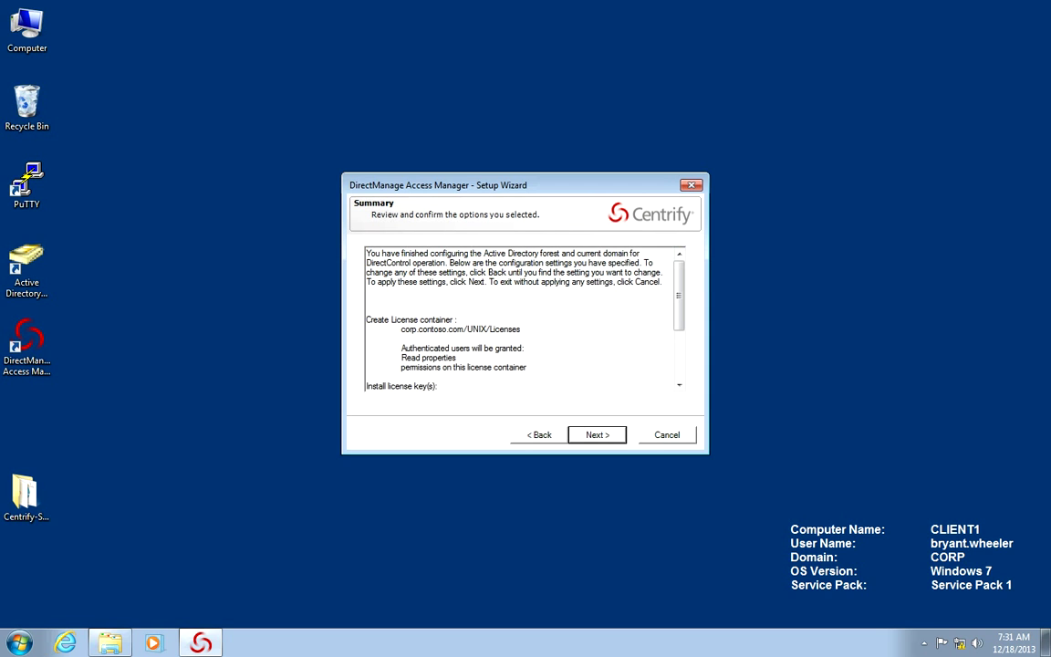
pyautogui.press('Return')
pyautogui.press('Return')
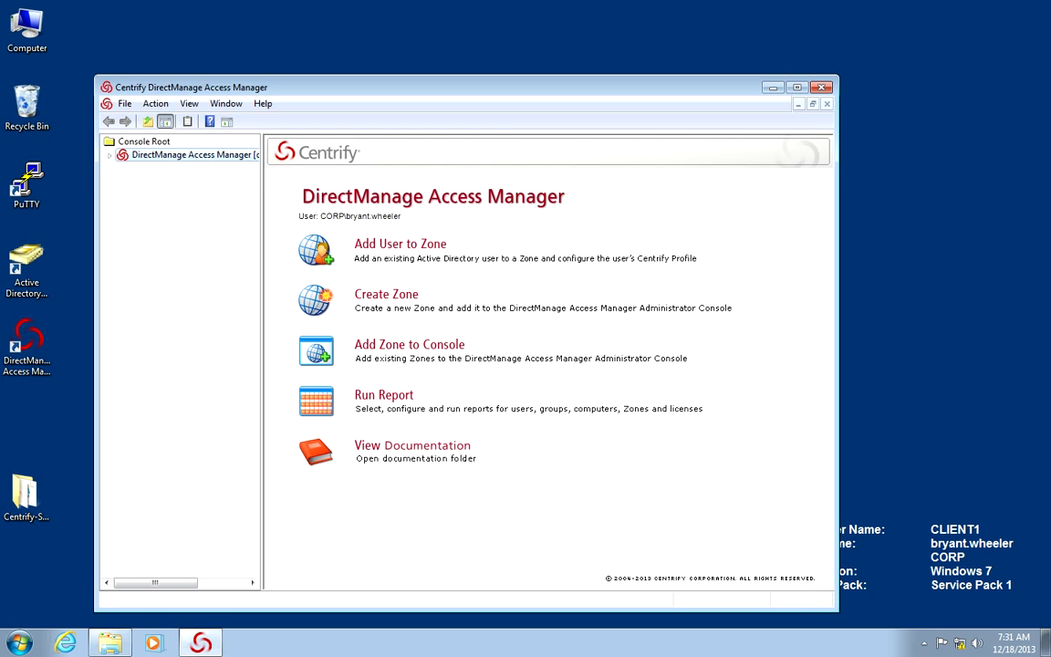
pyautogui.click(823, 88)
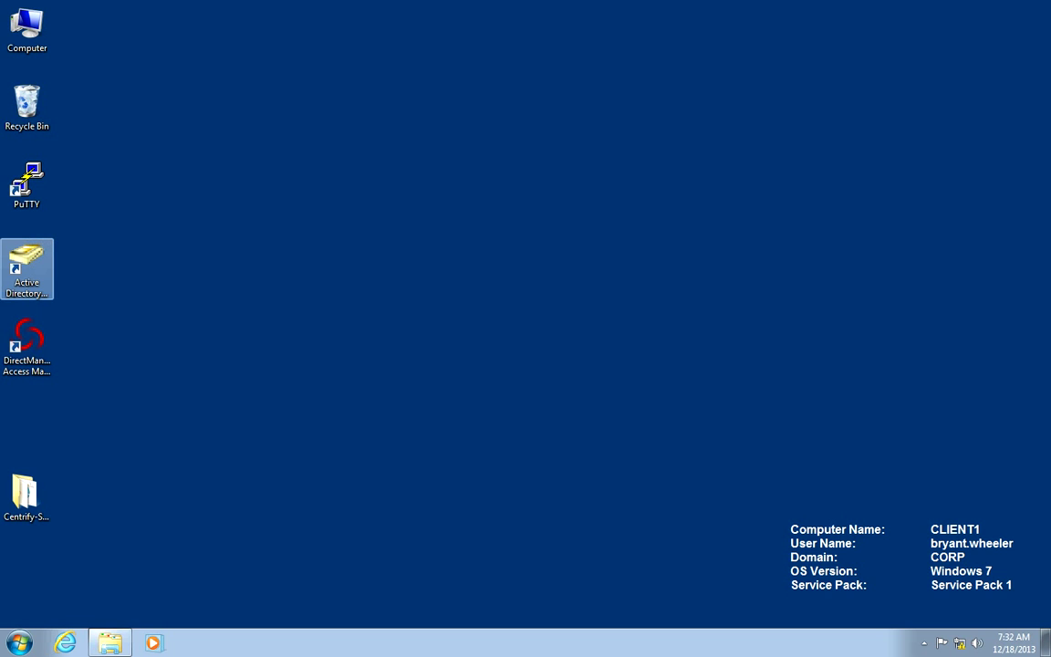
# - Examine the Centrify Profile properties of the Windows Administrator user in the Staff container of Active Directory Users and Computers, then minimize the console
pyautogui.doubleClick(26, 265)
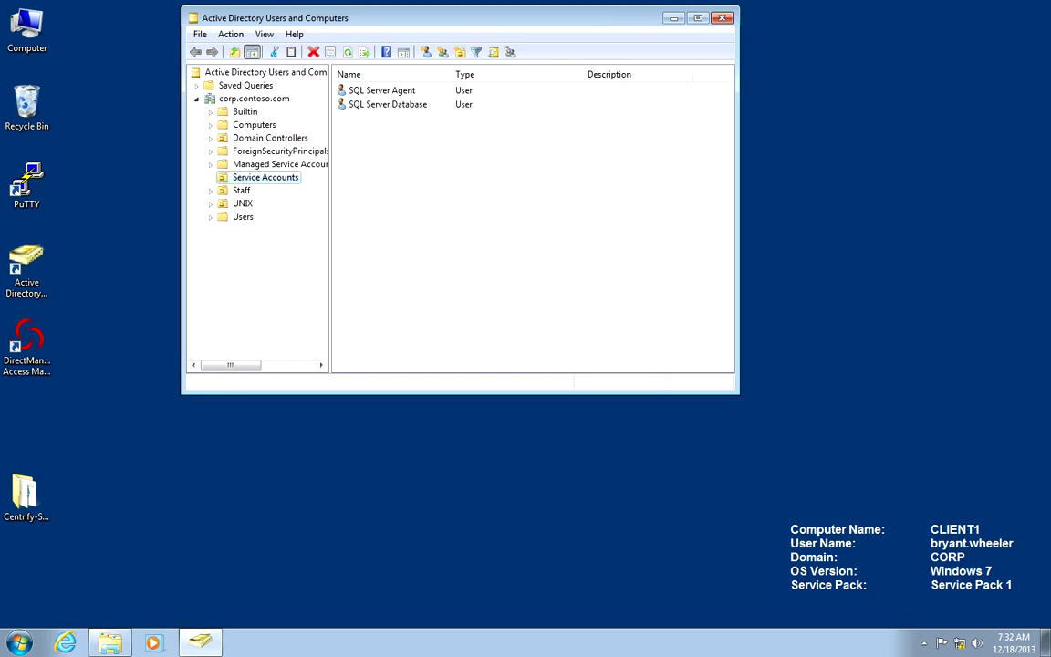
pyautogui.click(241, 191)
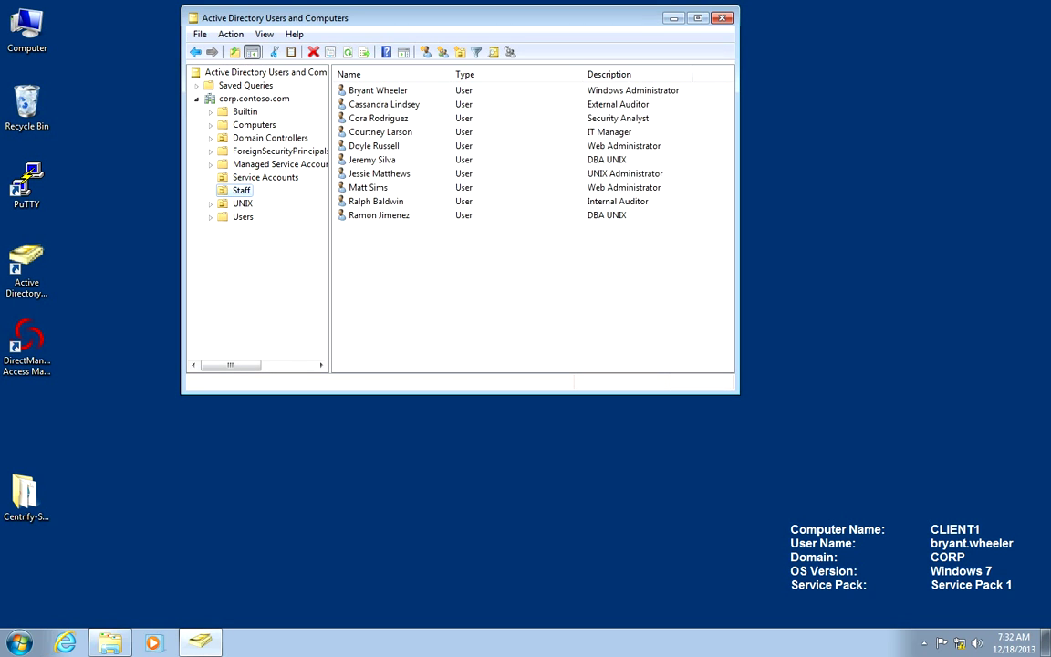
pyautogui.click(378, 90)
pyautogui.doubleClick(378, 90)
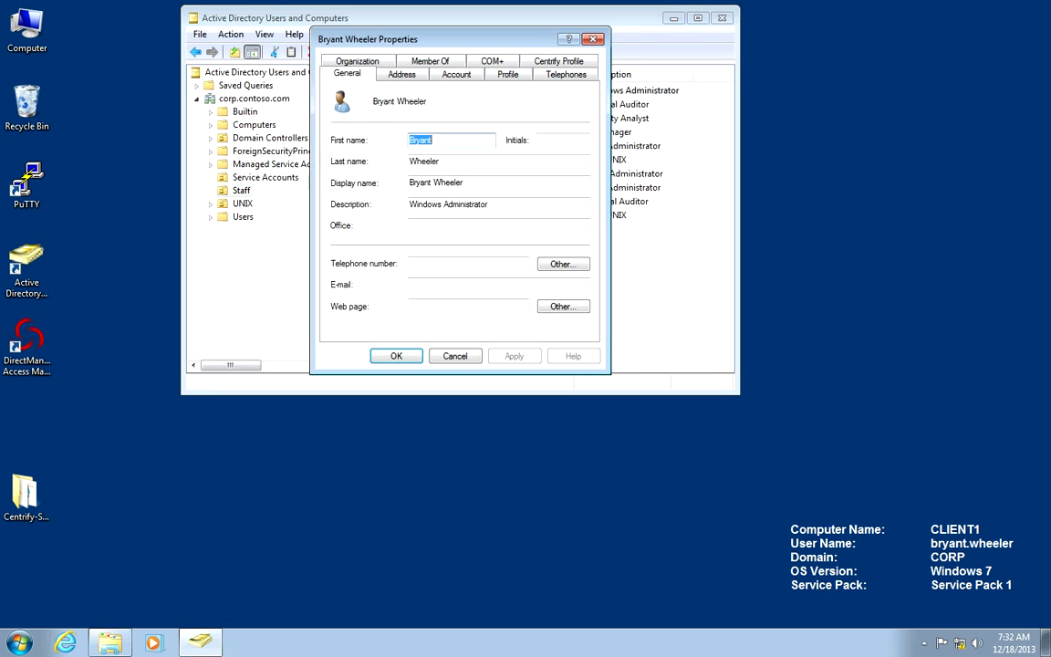
pyautogui.click(560, 61)
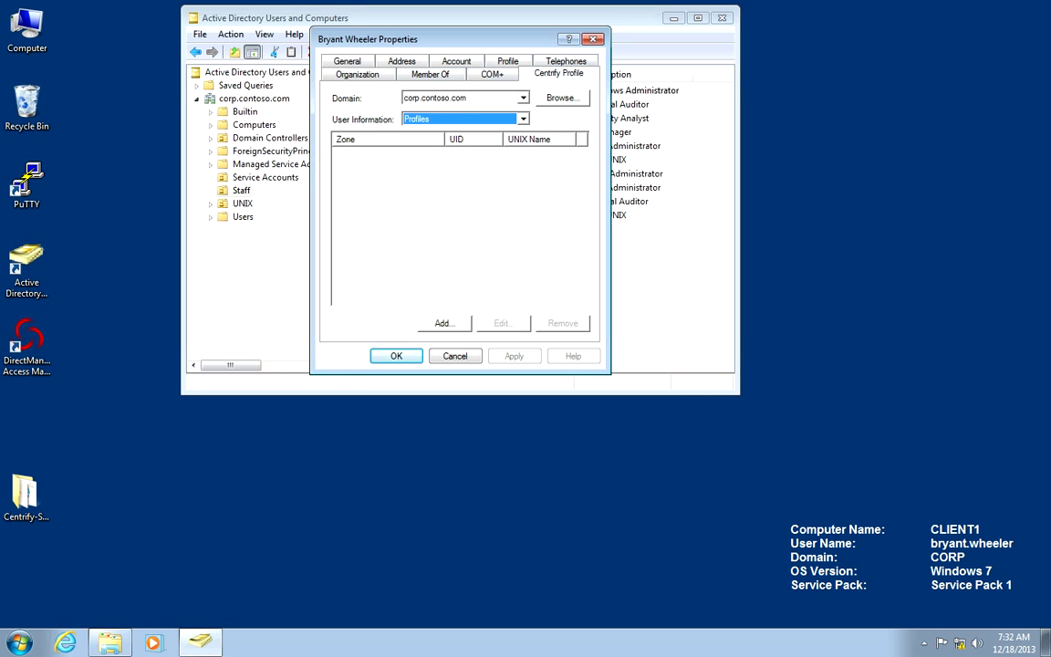
pyautogui.click(456, 356)
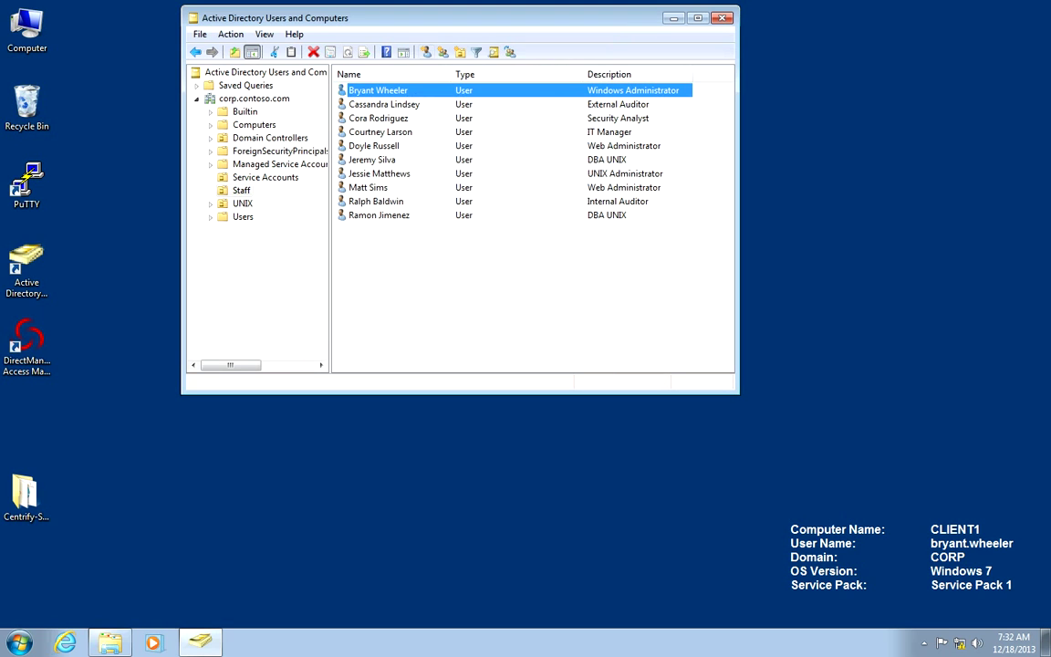
pyautogui.click(673, 19)
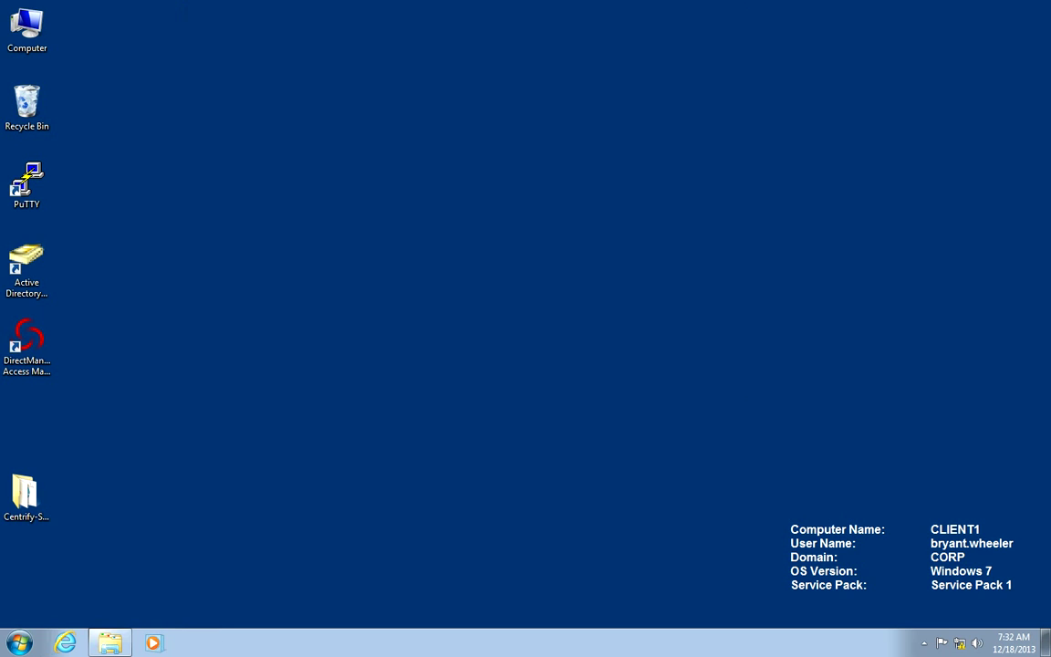